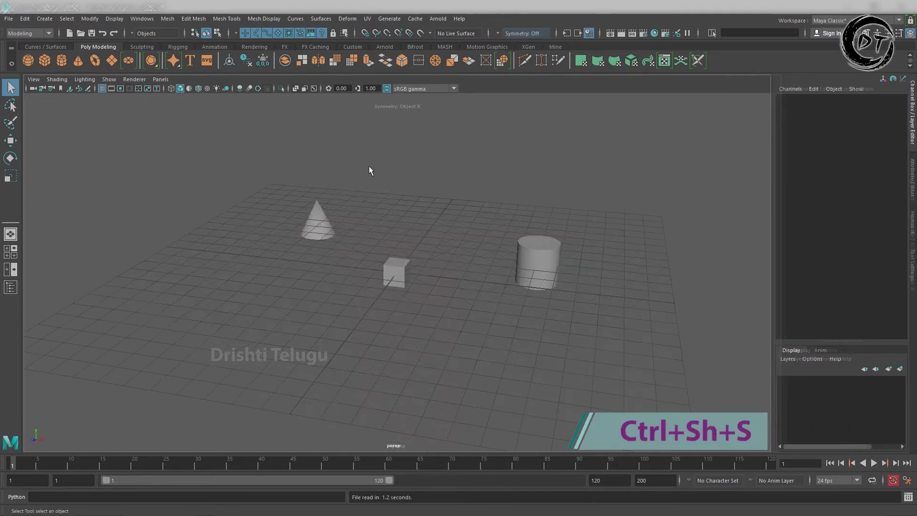
Step: Move the cylinder, cone and cube to new positions, then clear the selection
left_click(9, 19)
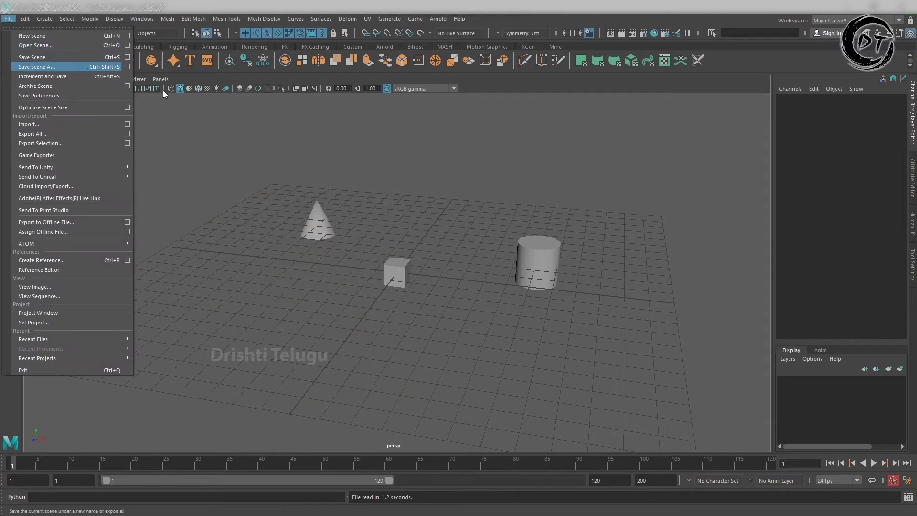
left_click(414, 164)
left_click(545, 290)
key("w")
left_click_drag(545, 290, 326, 298)
left_click(319, 229)
left_click_drag(319, 229, 513, 239)
left_click_drag(399, 271, 351, 233)
left_click(435, 209)
Step: Save the scene as TestScene_01 beside TestScene
left_click(8, 18)
left_click(33, 67)
left_click(261, 366)
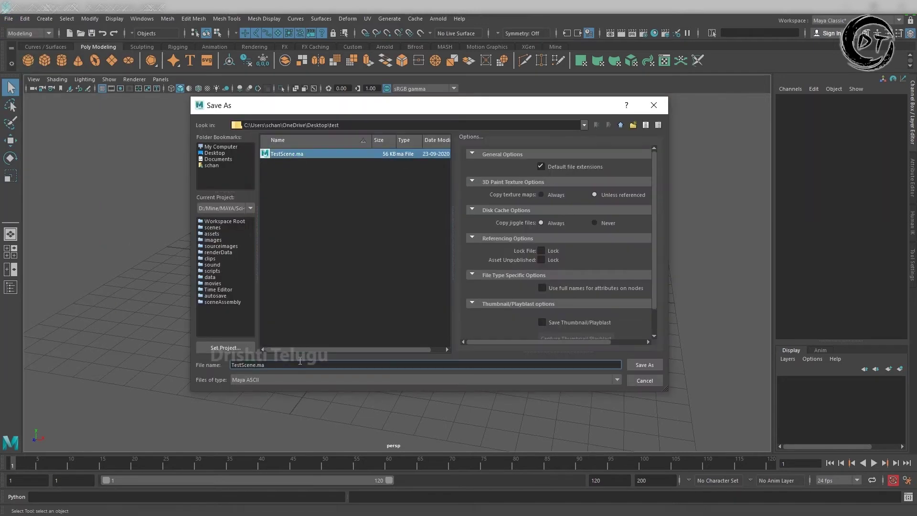
type("_01")
key("Return")
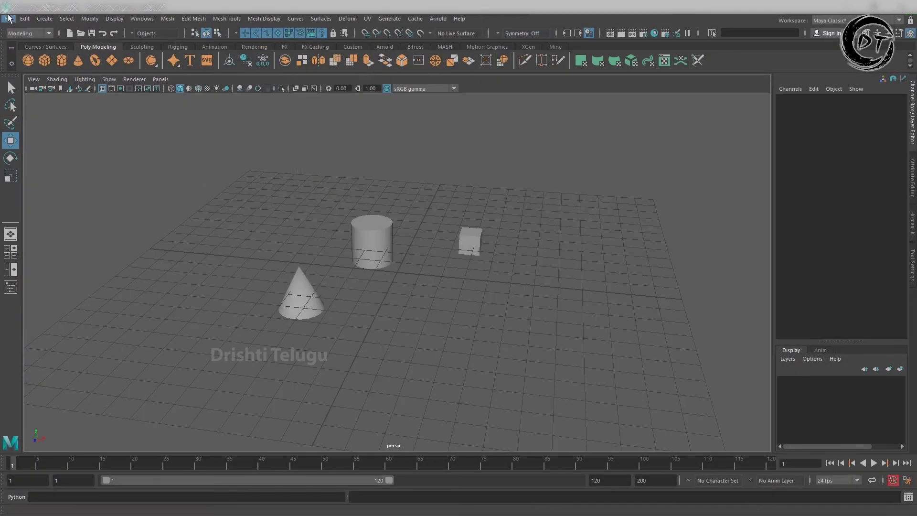
left_click(9, 19)
Step: Save the scene again as TestScene_01.ma, using TestScene.ma as the base name
left_click(39, 66)
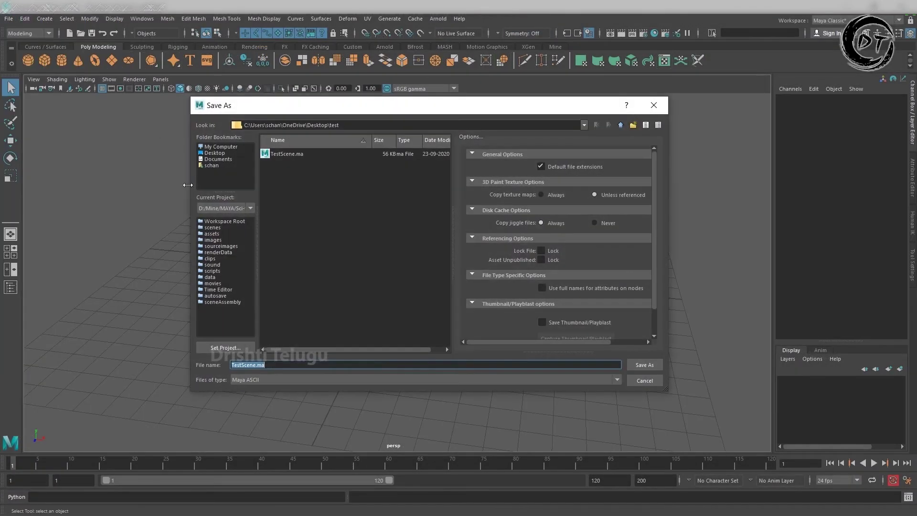
left_click(304, 154)
left_click(253, 364)
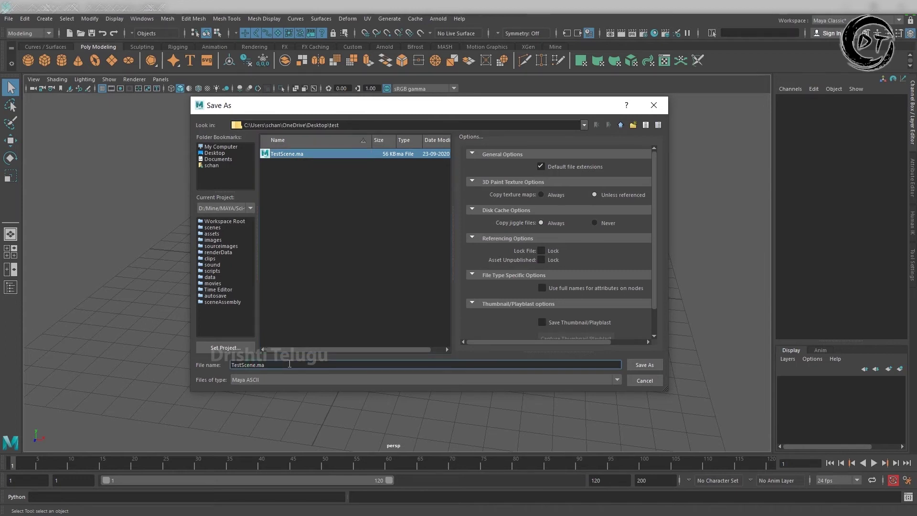
type("_01")
key("Return")
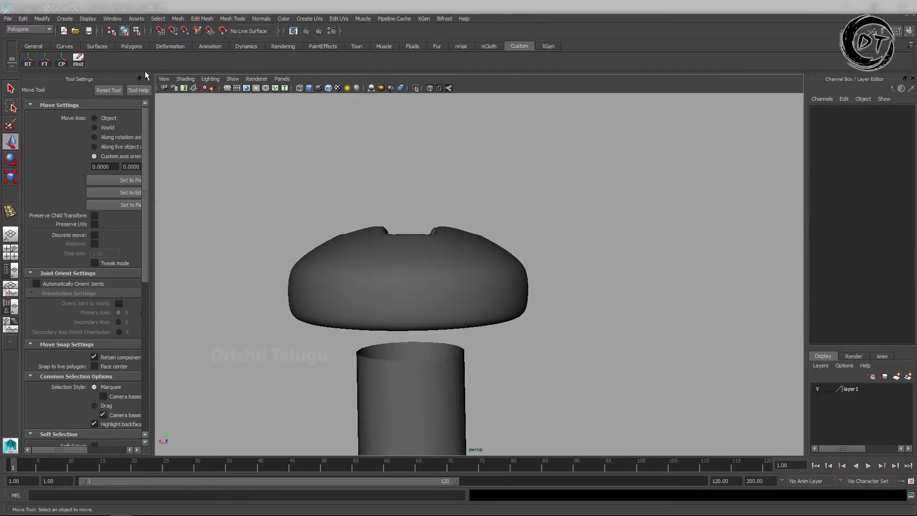
Step: Lower the cap onto the stem and combine both into one mesh
mouse_move(419, 240)
left_mouse_down("alt")
mouse_move(497, 232)
mouse_move(475, 224)
left_mouse_up("alt")
left_click_drag(471, 193, 466, 343)
left_click(465, 342, "shift")
left_click(131, 46)
left_click(178, 60)
Step: Delete the edge loop around the screw's neck and frame the whole screw
left_click_drag(454, 215, 453, 158, "alt")
left_click(492, 265)
right_click_drag(531, 230, 527, 321, "shift")
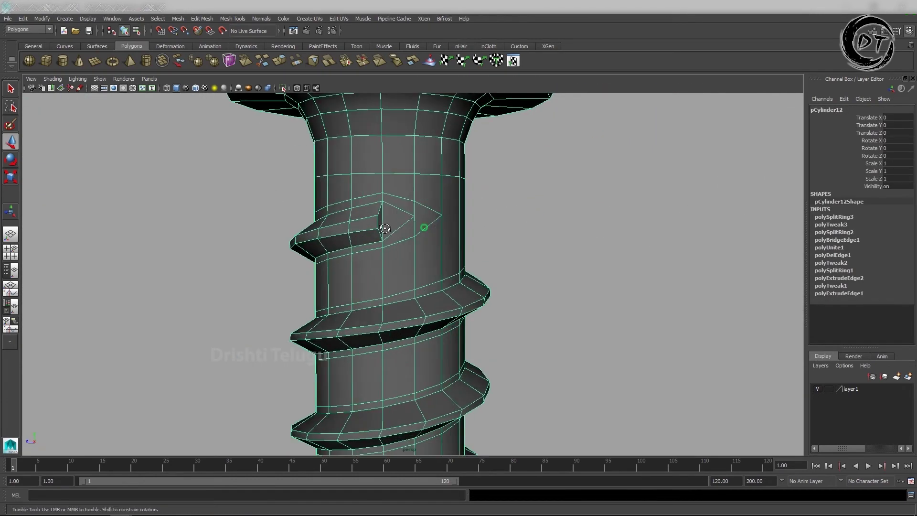
double_click(358, 228)
key("ctrl+Delete")
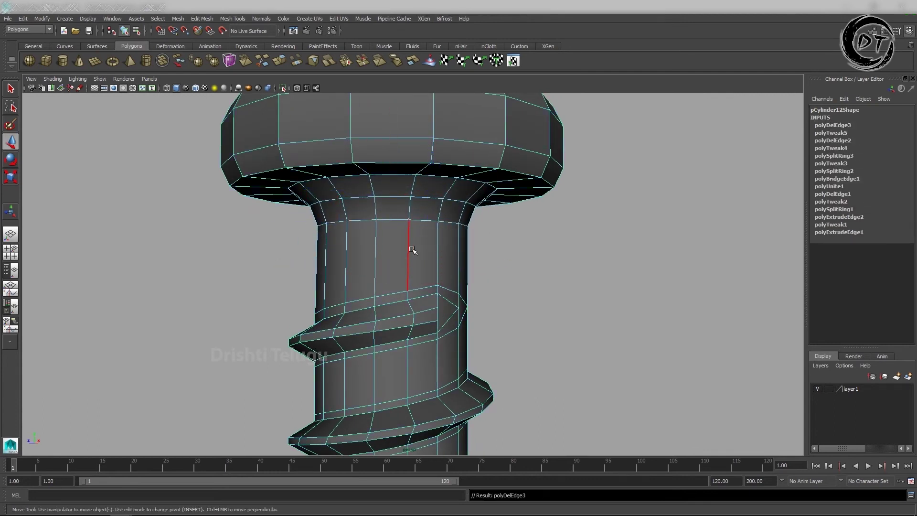
key("F8")
key("f")
Step: Insert extra edge loops around the cross-slot head and preview the screw smoothed
left_click_drag(559, 266, 430, 143, "alt")
right_click_drag(377, 187, 371, 253, "shift")
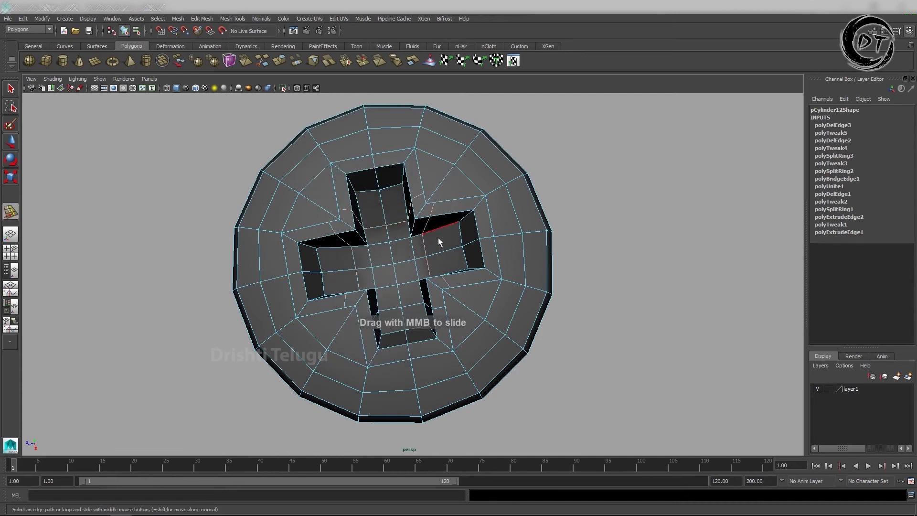
key("ctrl+z")
right_click(390, 149, "shift")
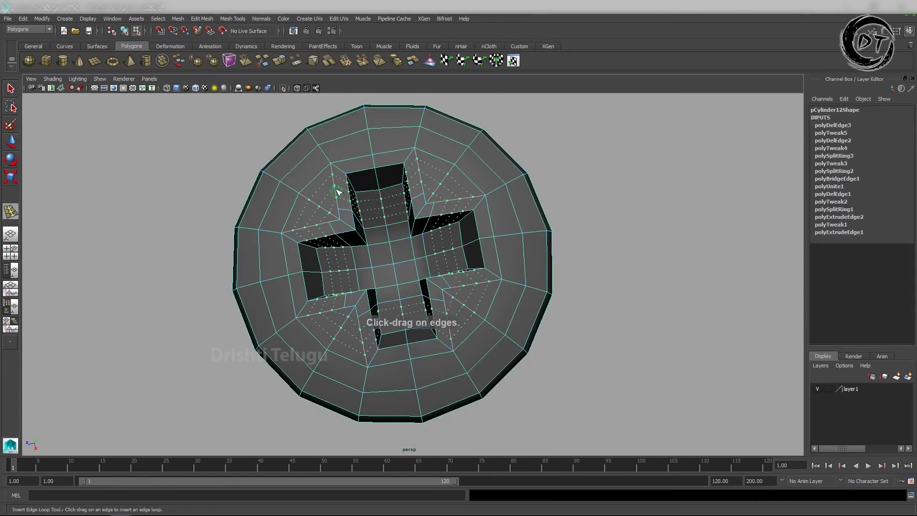
key("ctrl+z")
right_click(420, 139, "shift")
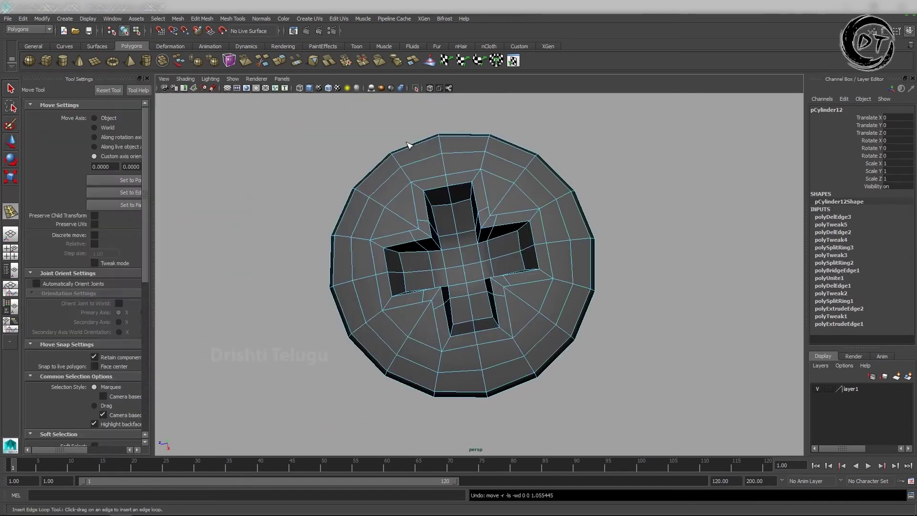
key("q")
left_click_drag(308, 225, 352, 180, "alt")
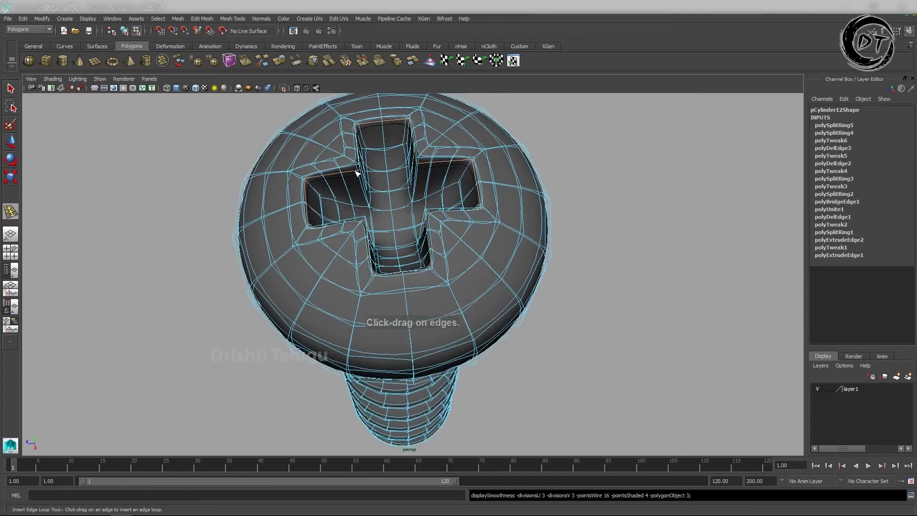
key("3")
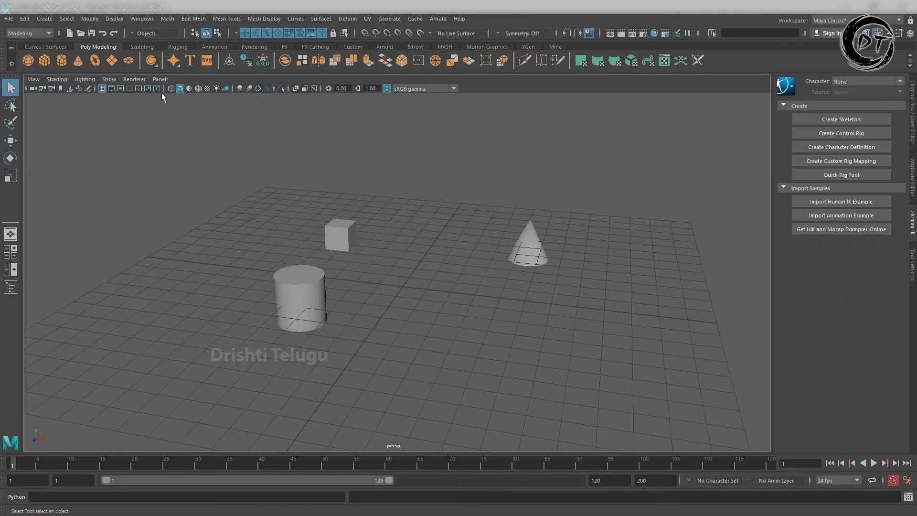
Step: Open Maya Preferences on the Files/Projects category
left_click(146, 20)
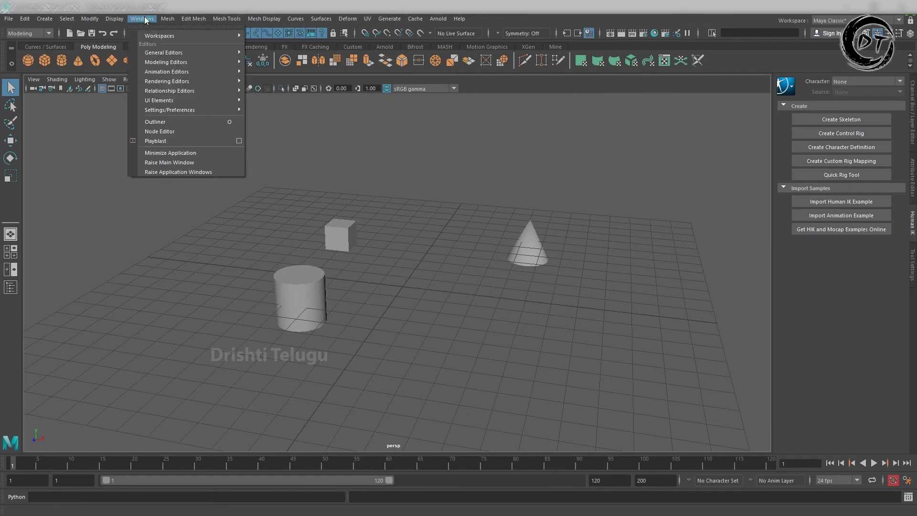
mouse_move(170, 110)
left_click(267, 119)
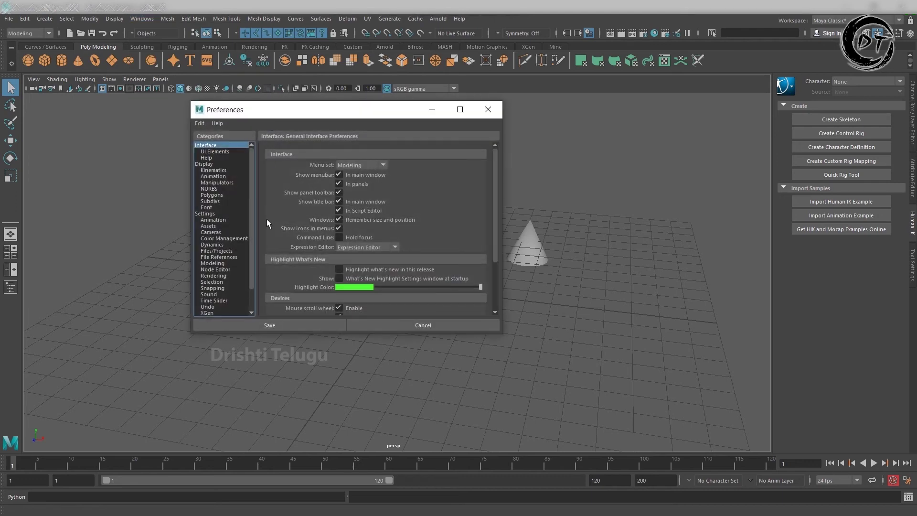
left_click(233, 253)
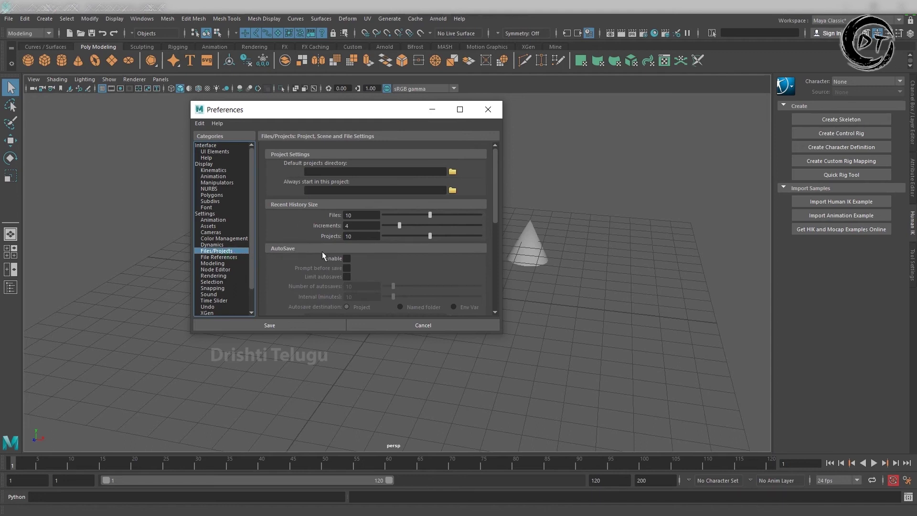
Step: Enable AutoSave with a 5-minute interval and a Named folder destination
left_click(345, 259)
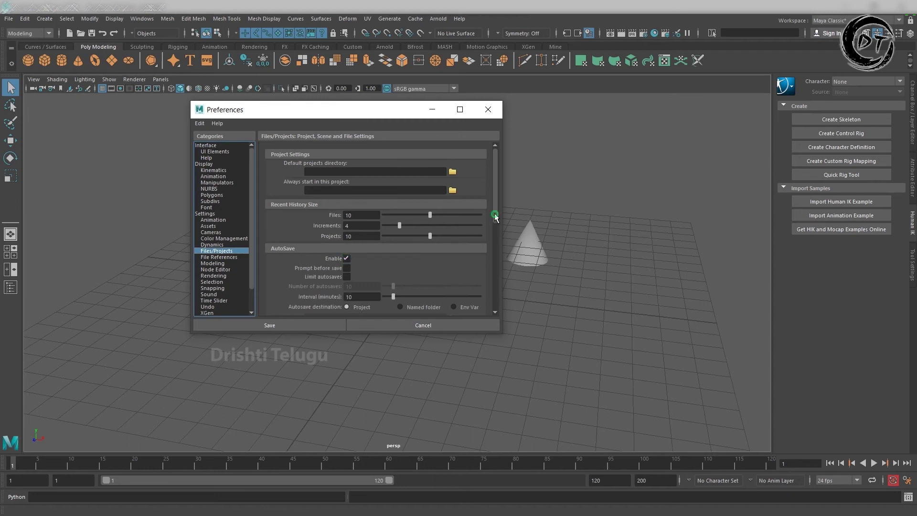
left_click_drag(494, 213, 496, 233)
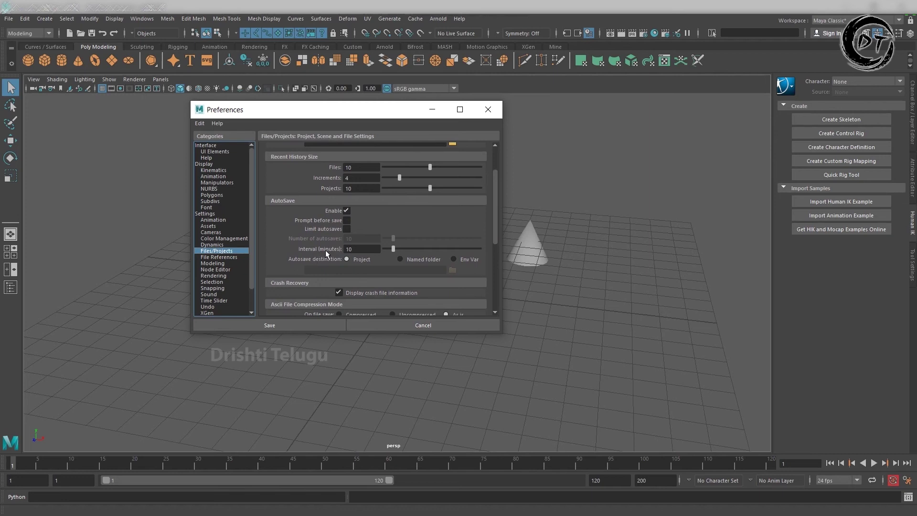
left_click_drag(356, 251, 345, 251)
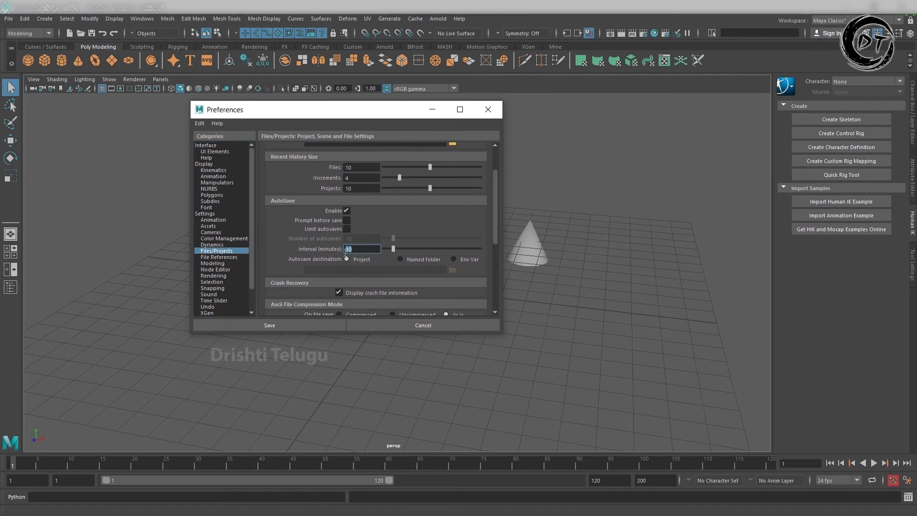
type("5")
left_click(412, 231)
left_click(400, 259)
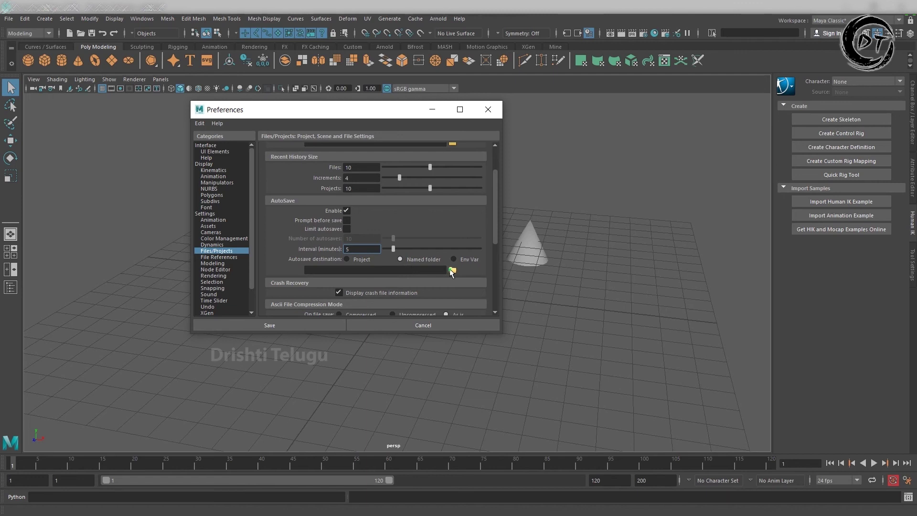
left_click(452, 270)
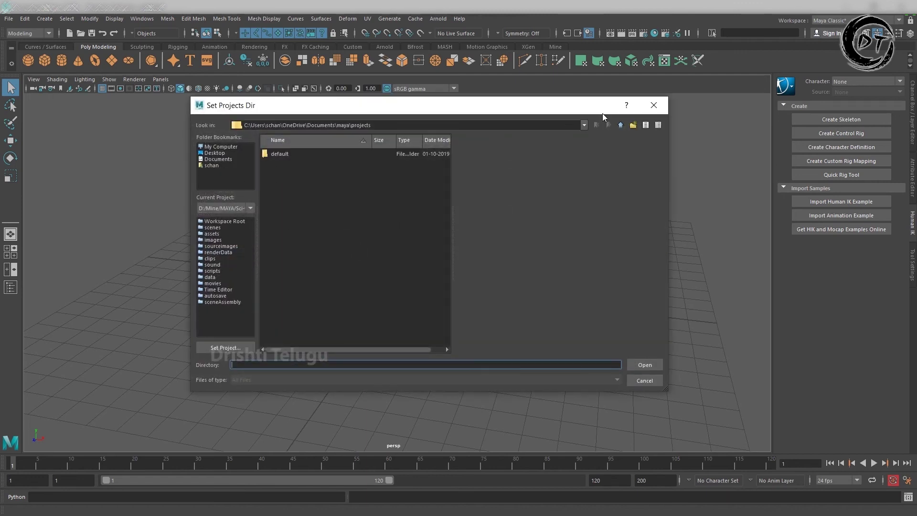
Step: Cancel the folder browser, turn on Prompt before save, and save the preferences
left_click(654, 105)
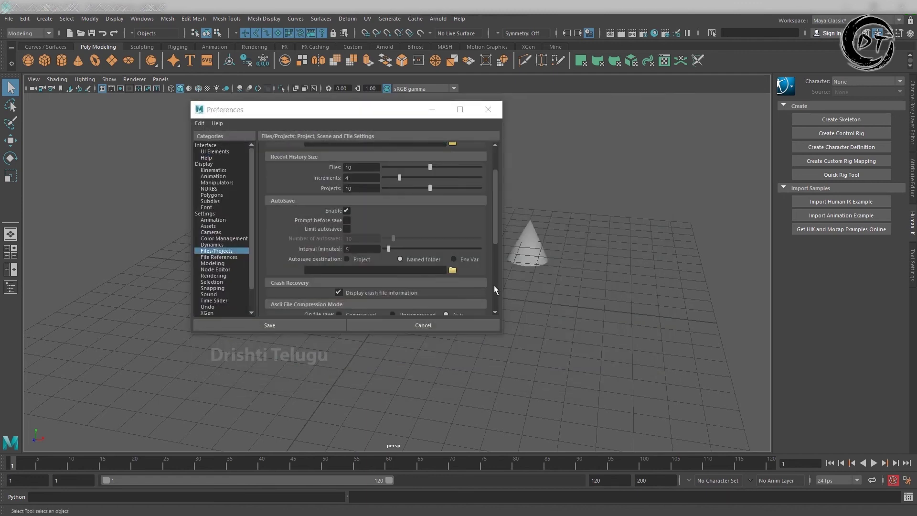
left_click(348, 220)
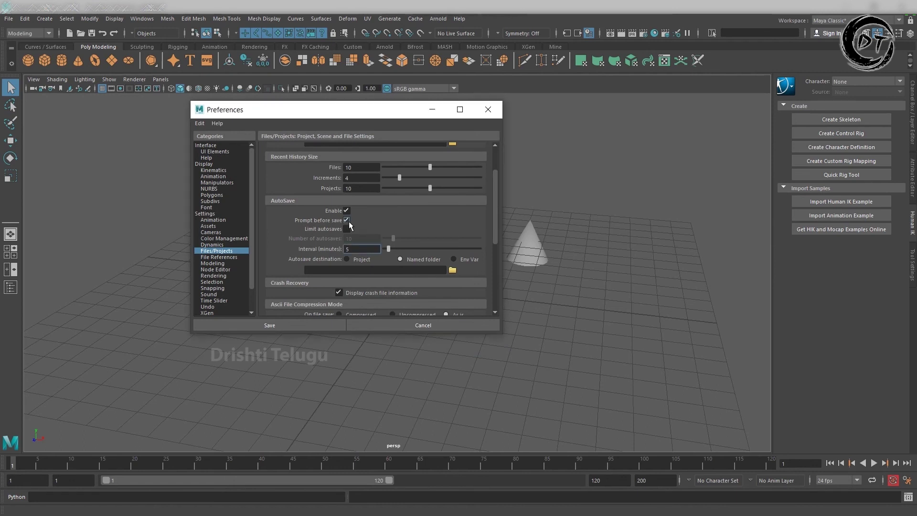
left_click(274, 326)
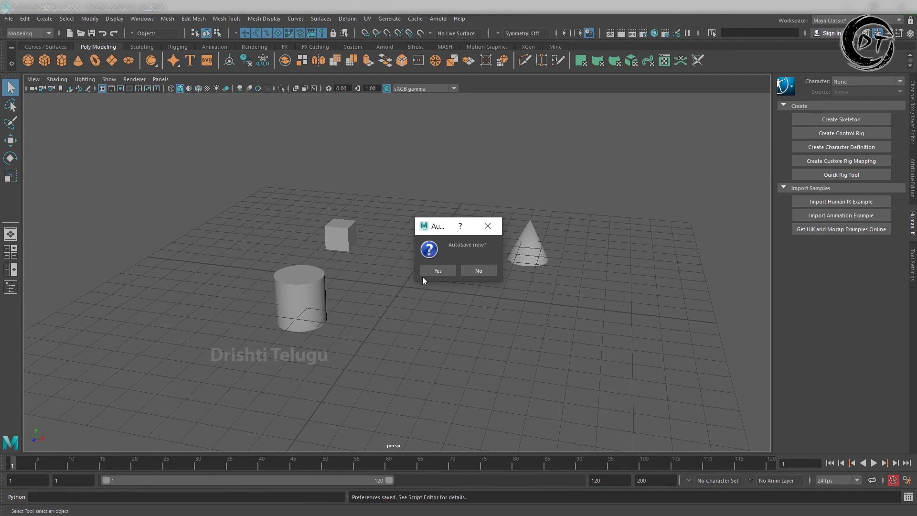
Step: Dismiss the AutoSave prompt, enable Limit autosaves, and set Number of autosaves to 5
left_click(471, 274)
left_click(348, 229)
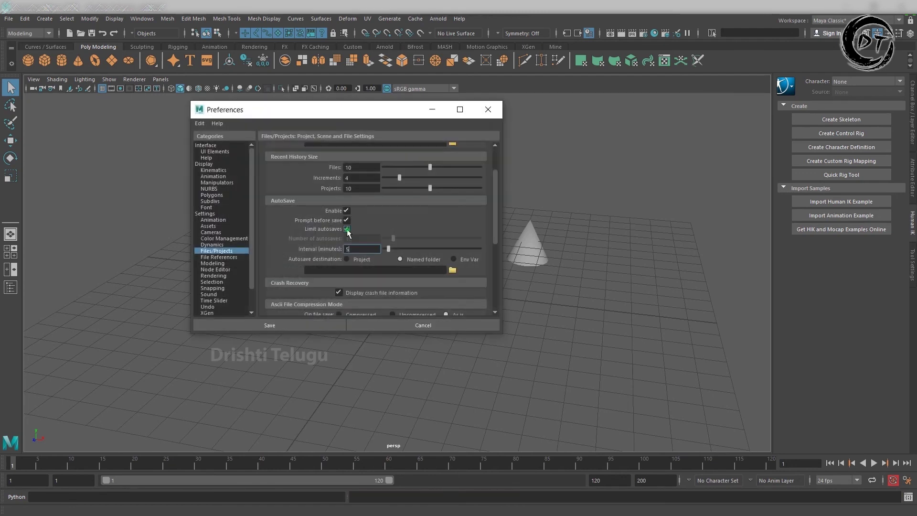
left_click(355, 239)
double_click(355, 239)
type("5")
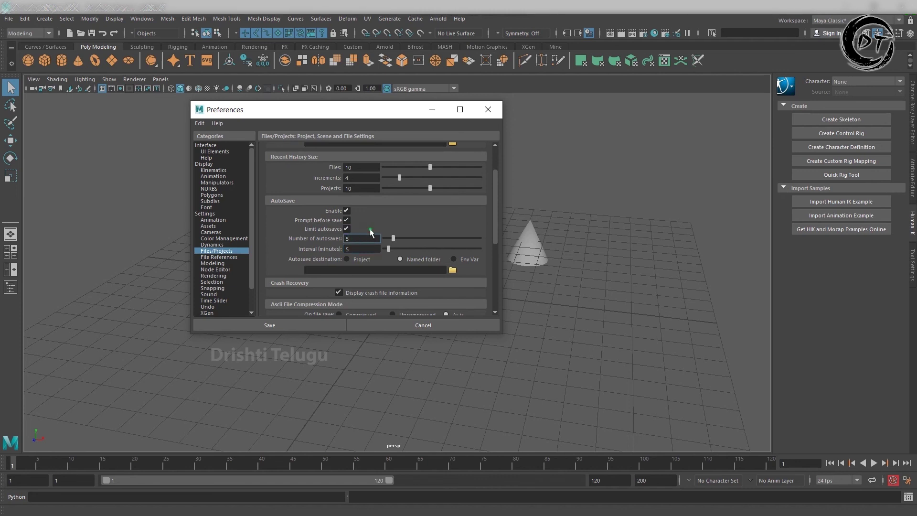